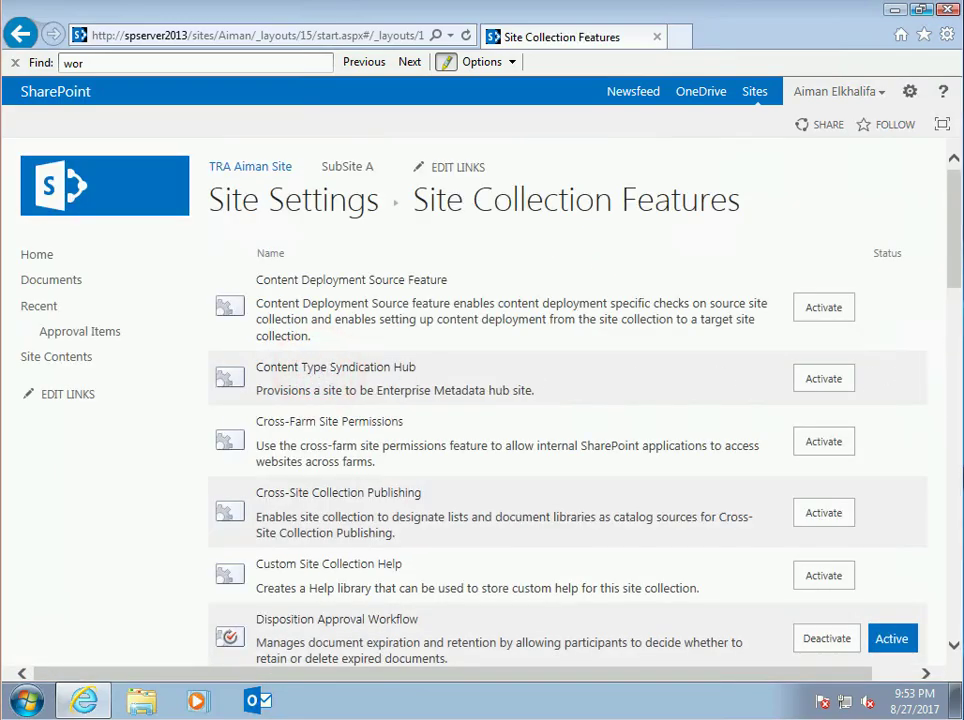
- Activate the Workflows feature, the aggregated set of out-of-box workflow features, for the site collection
{"action": "left_click_drag", "start_coordinate": [956, 268], "coordinate": [952, 640]}
{"action": "left_click", "coordinate": [314, 605]}
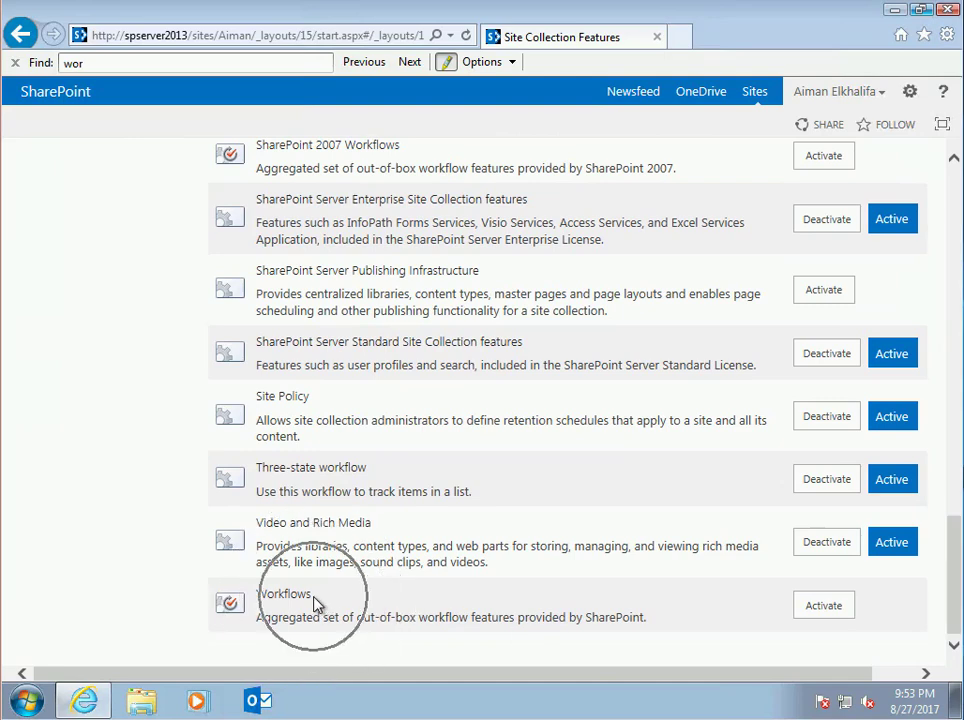
{"action": "left_click", "coordinate": [823, 612]}
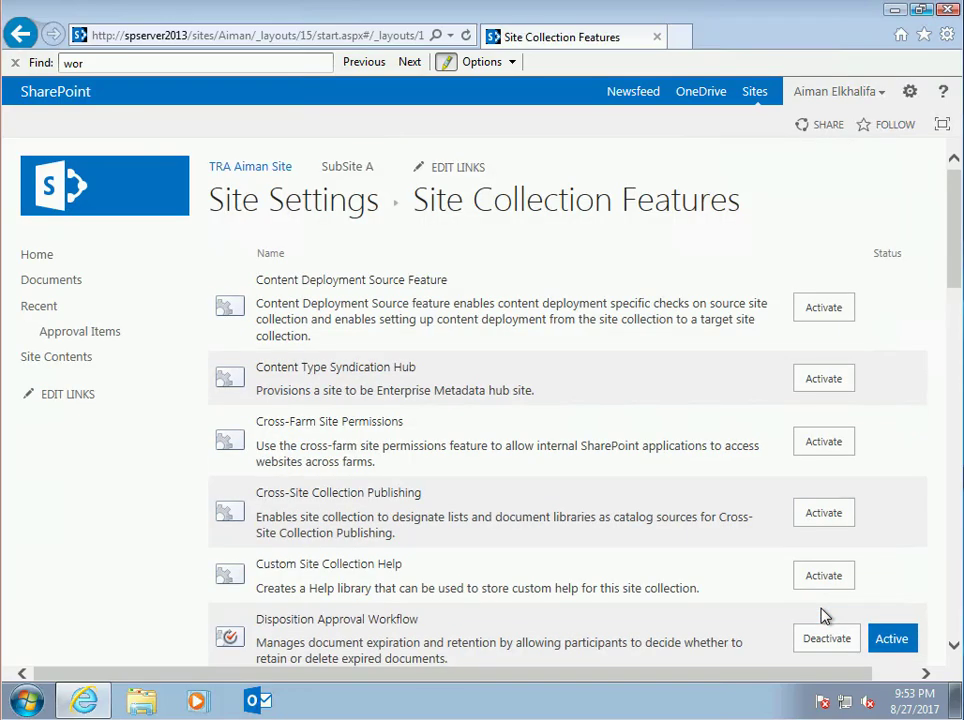
{"action": "left_click_drag", "start_coordinate": [950, 254], "coordinate": [953, 637]}
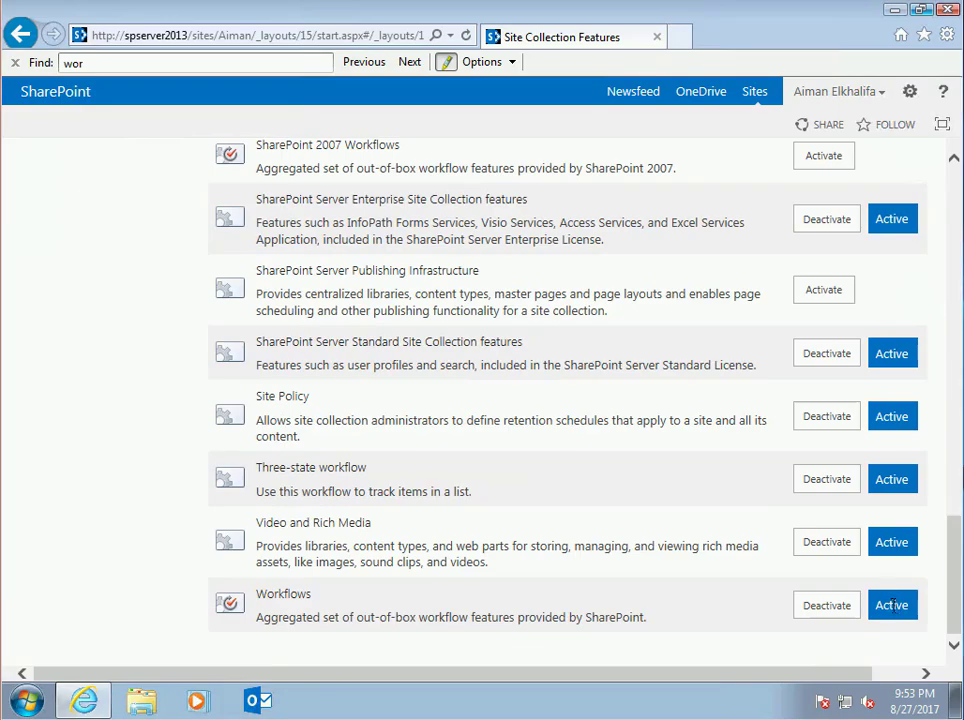
- Open the Workflow Settings of the Approval Items list
{"action": "left_click_drag", "start_coordinate": [953, 549], "coordinate": [950, 400]}
{"action": "left_click", "coordinate": [113, 333]}
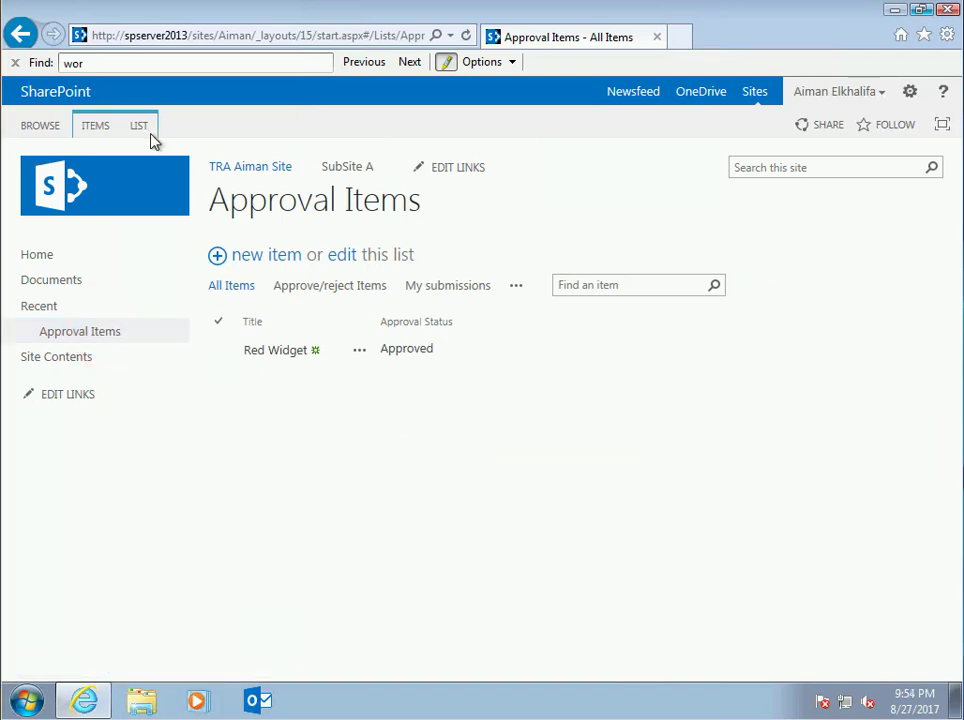
{"action": "left_click", "coordinate": [140, 129]}
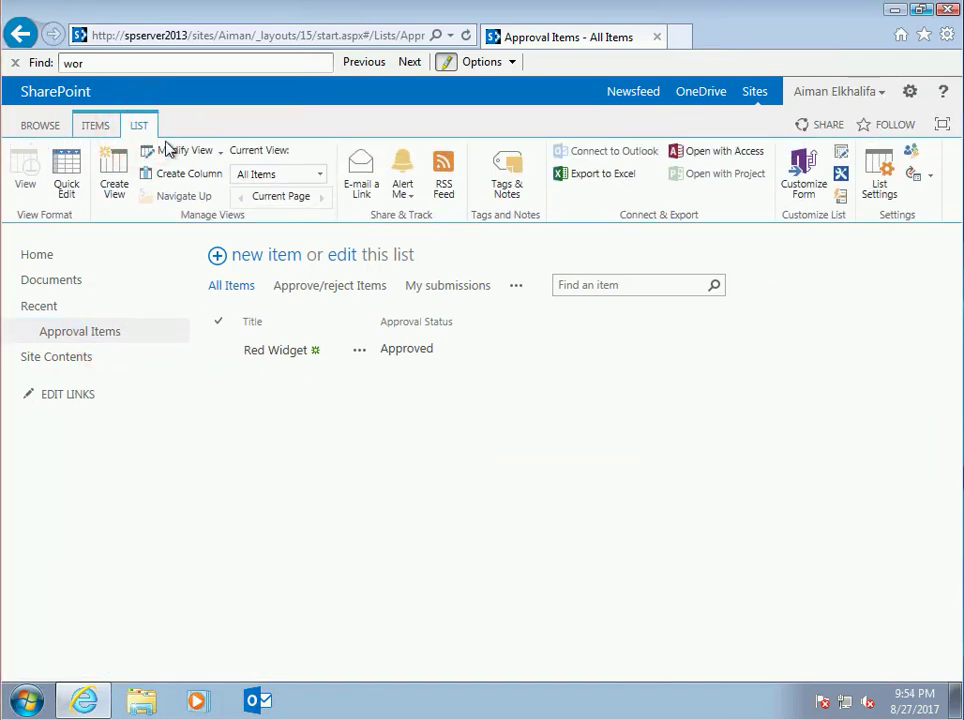
{"action": "left_click", "coordinate": [874, 168]}
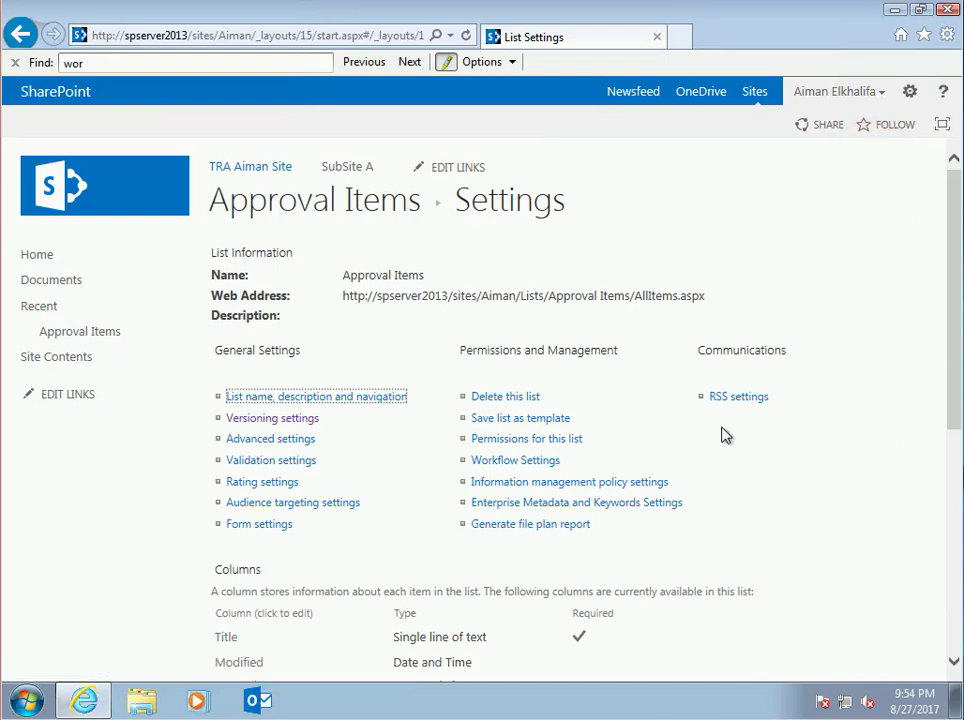
{"action": "left_click", "coordinate": [544, 468]}
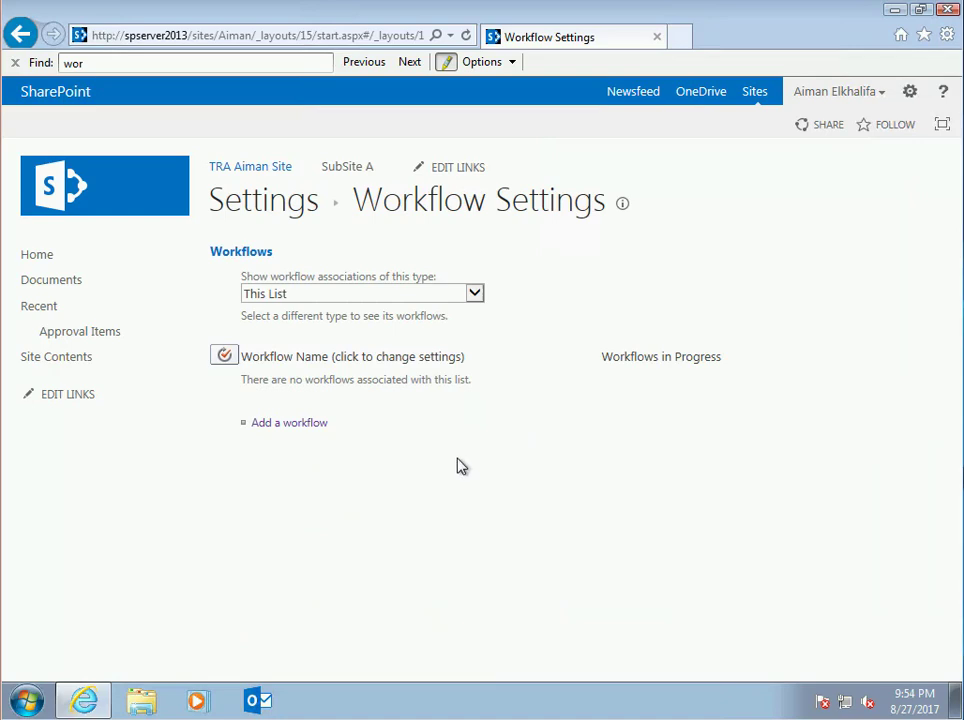
- Add a workflow named Approval-Demo based on the Approval - SharePoint 2010 template and proceed to its configuration form
{"action": "left_click", "coordinate": [311, 425]}
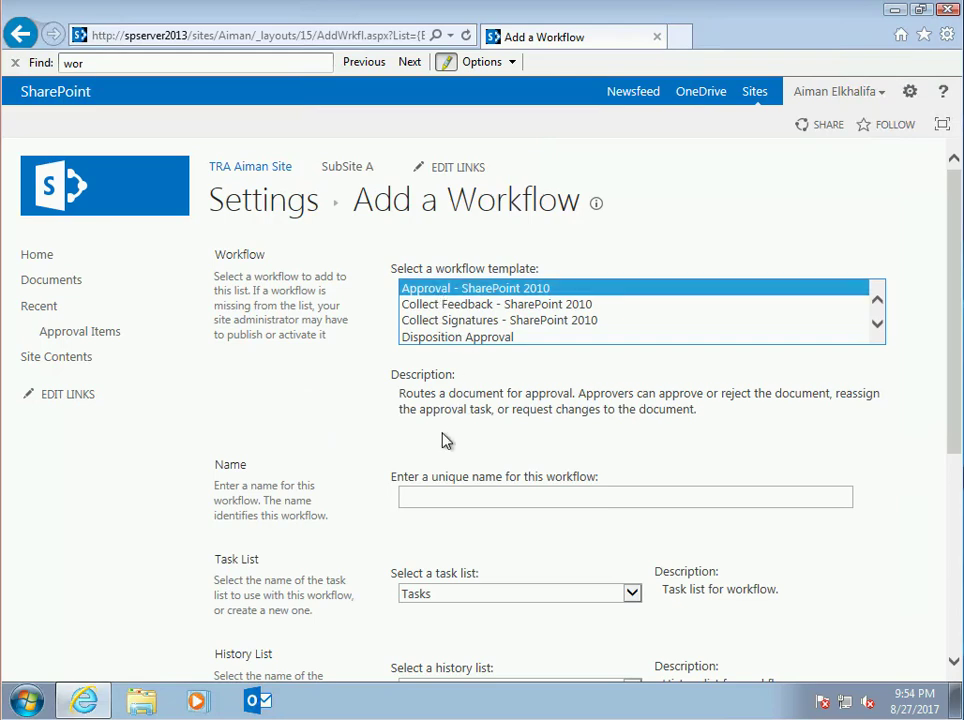
{"action": "left_click", "coordinate": [431, 498]}
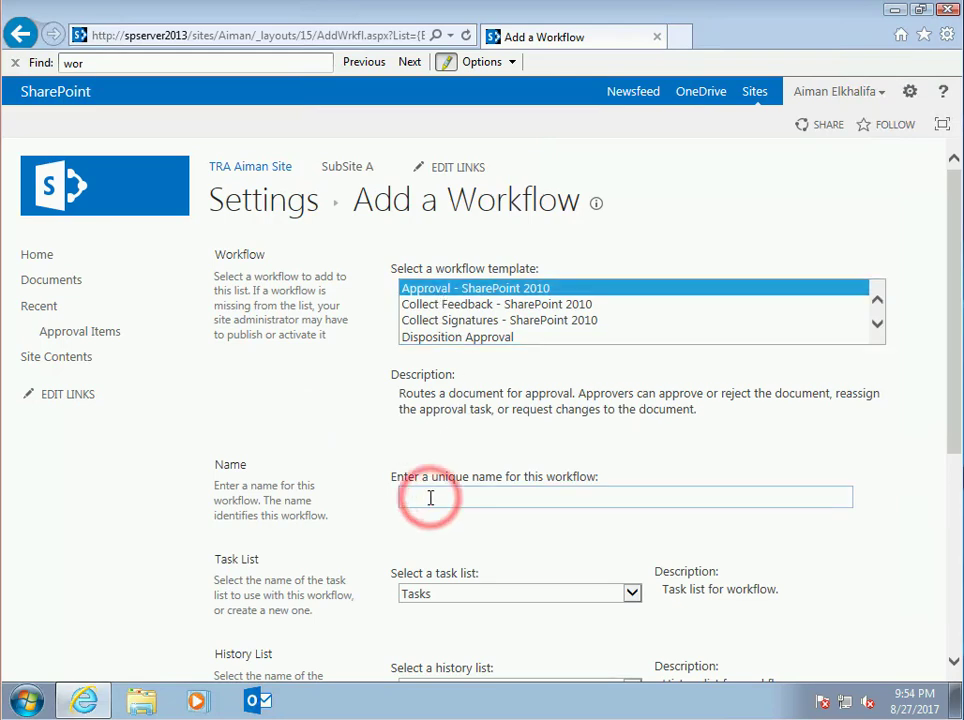
{"action": "left_click", "coordinate": [431, 497]}
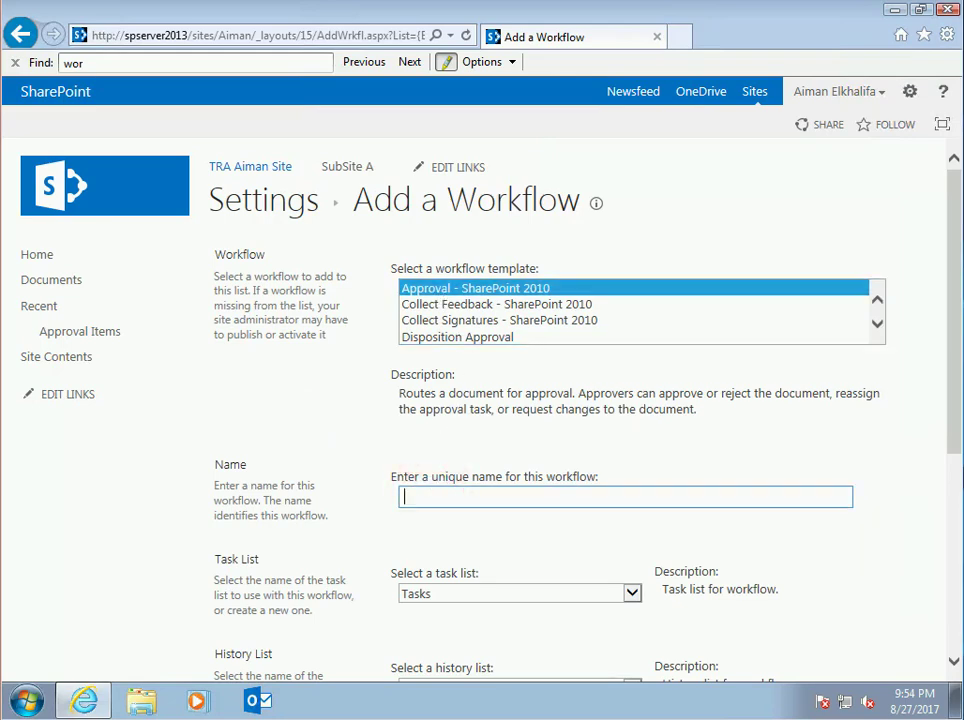
{"action": "left_click", "coordinate": [442, 498]}
{"action": "type", "text": "A"}
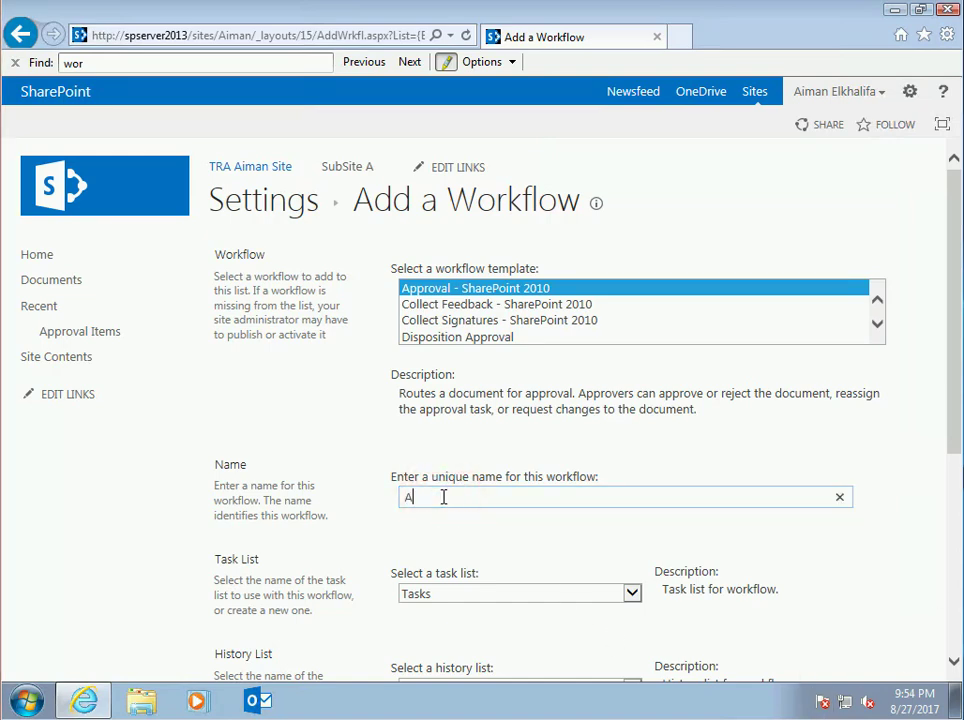
{"action": "type", "text": "pproval-Demo"}
{"action": "left_click", "coordinate": [950, 398]}
{"action": "left_click_drag", "start_coordinate": [950, 451], "coordinate": [952, 590]}
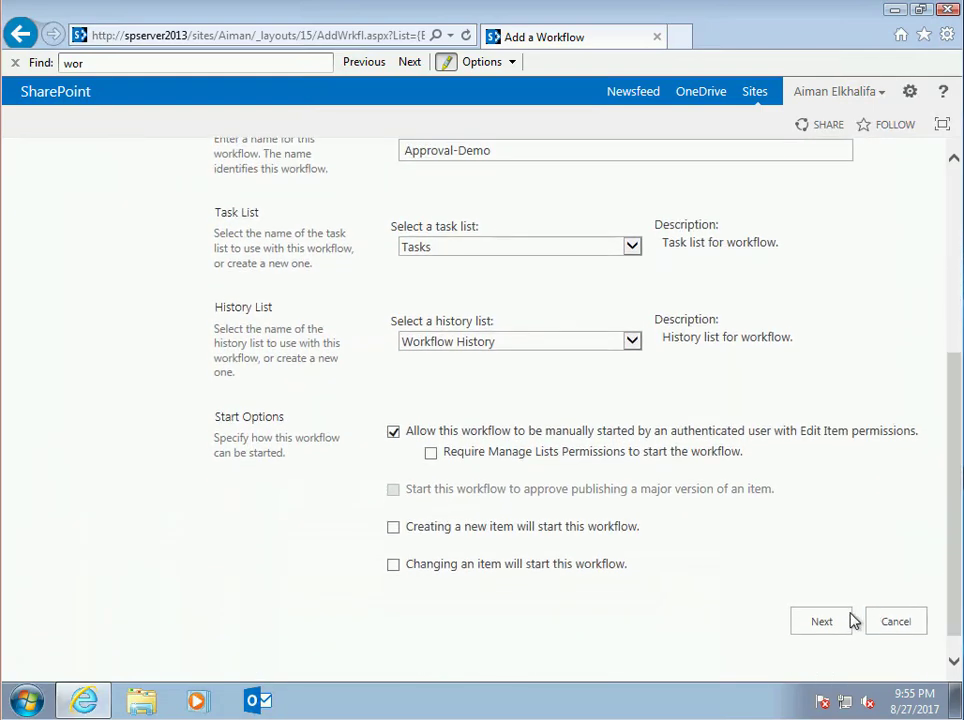
{"action": "left_click", "coordinate": [821, 623]}
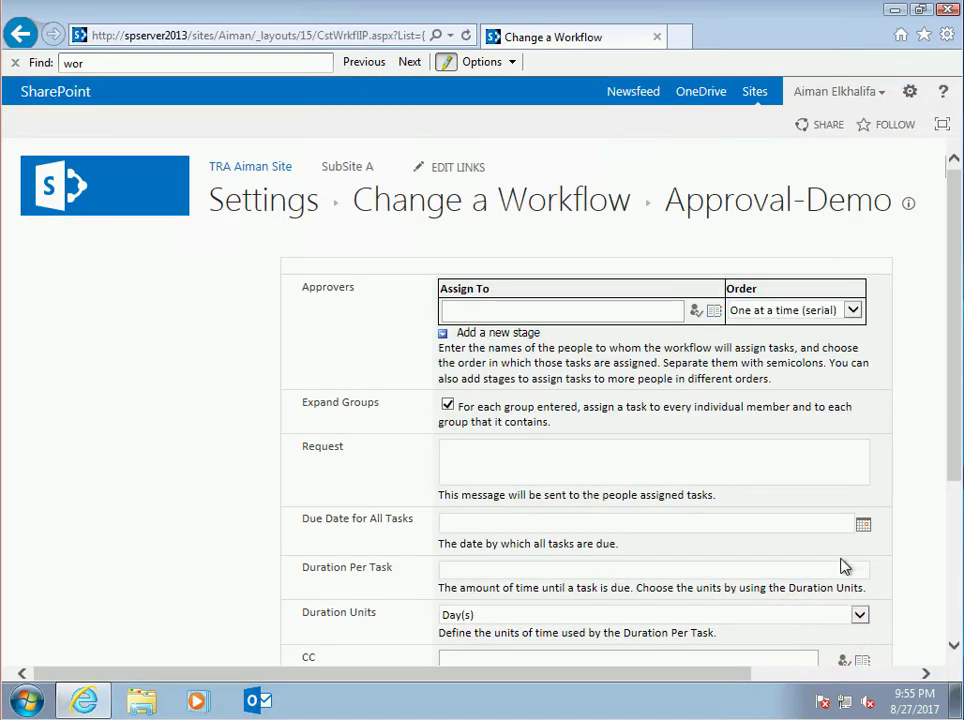
- Look up the approver by first name in the people directory and assign that person as the workflow's approver
{"action": "left_click", "coordinate": [519, 310]}
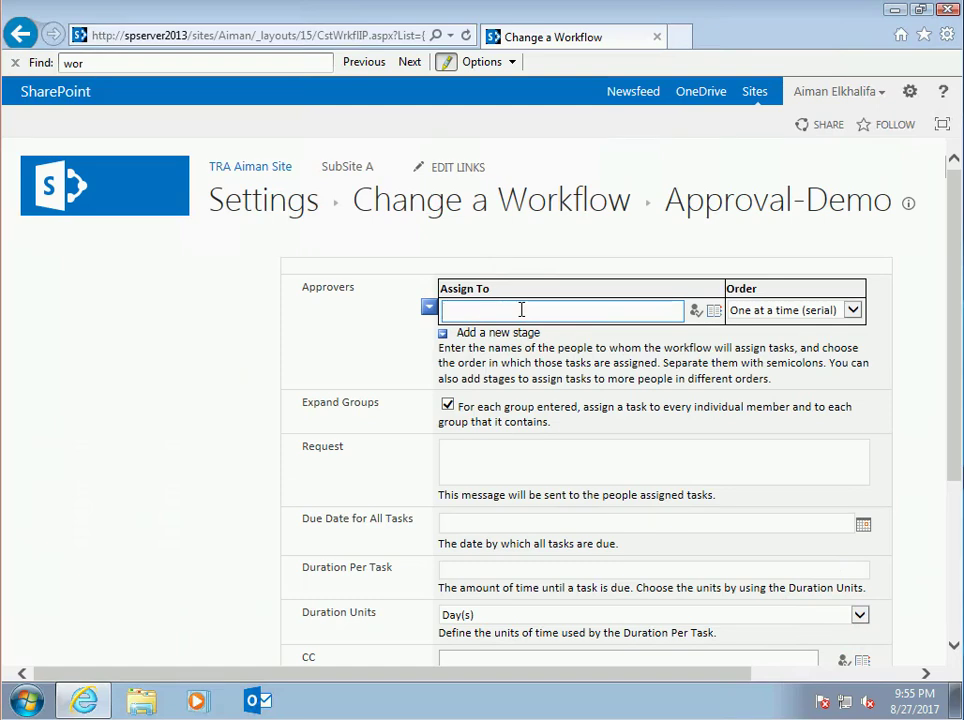
{"action": "left_click", "coordinate": [713, 311]}
{"action": "left_click", "coordinate": [512, 167]}
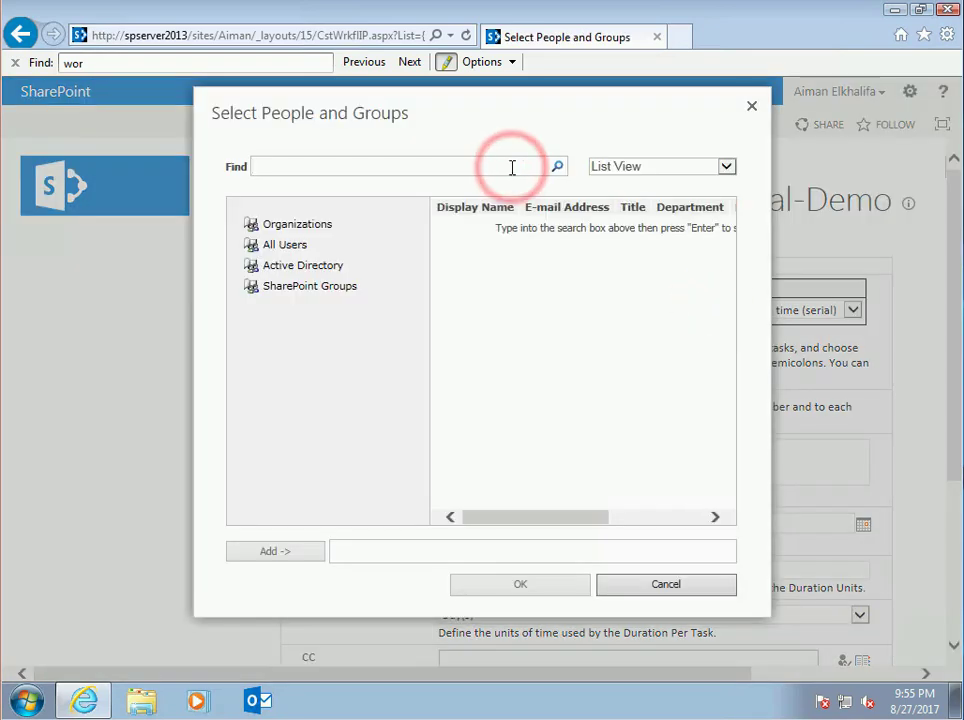
{"action": "type", "text": "aiman"}
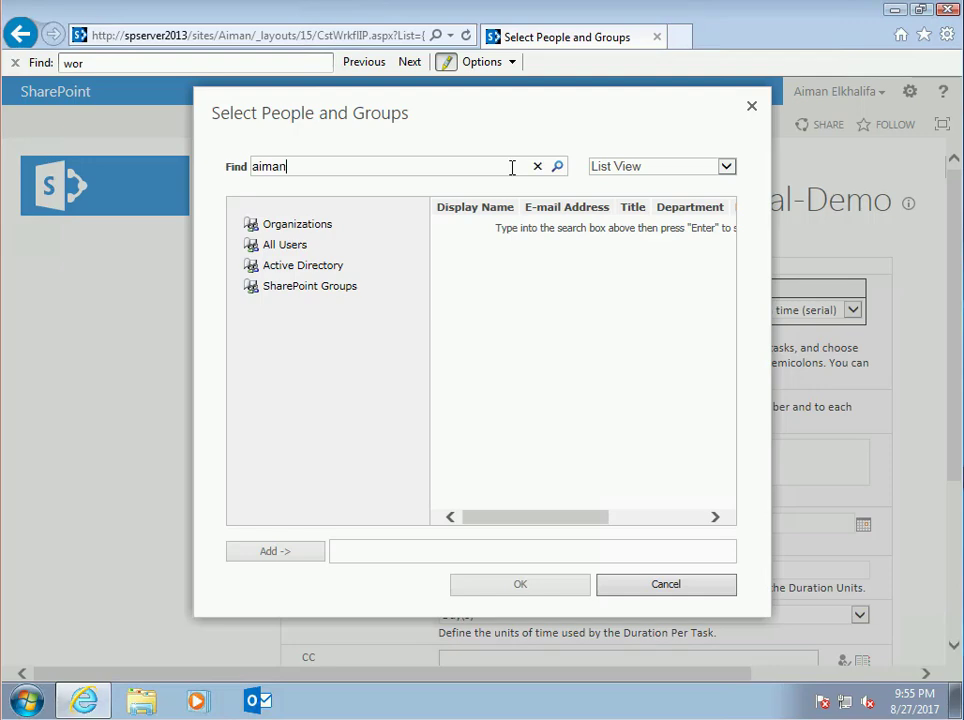
{"action": "left_click", "coordinate": [557, 167]}
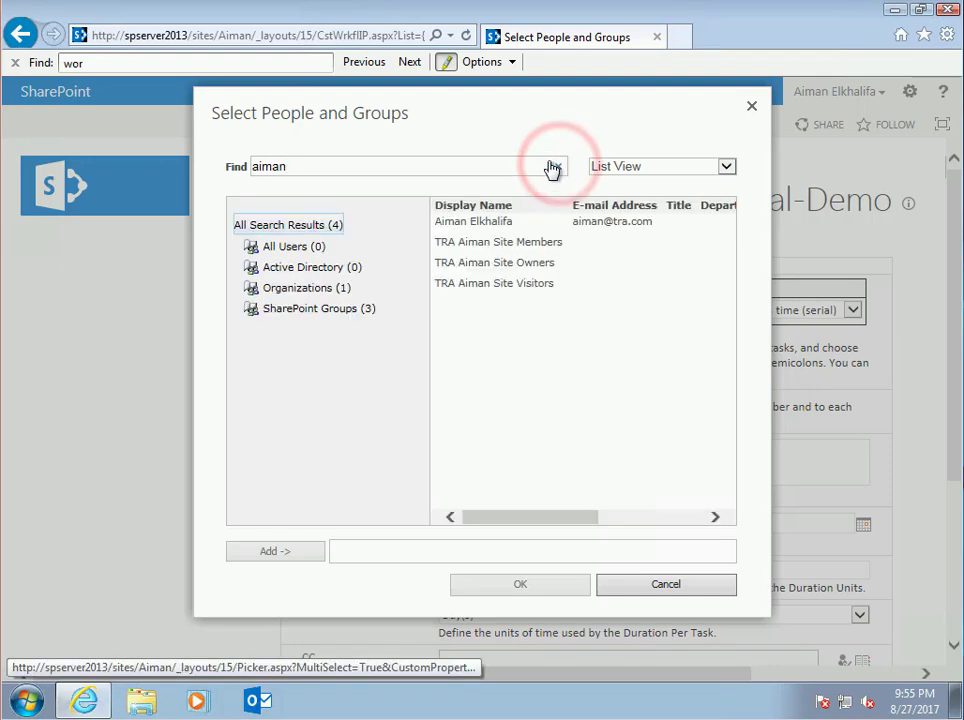
{"action": "left_click", "coordinate": [516, 222]}
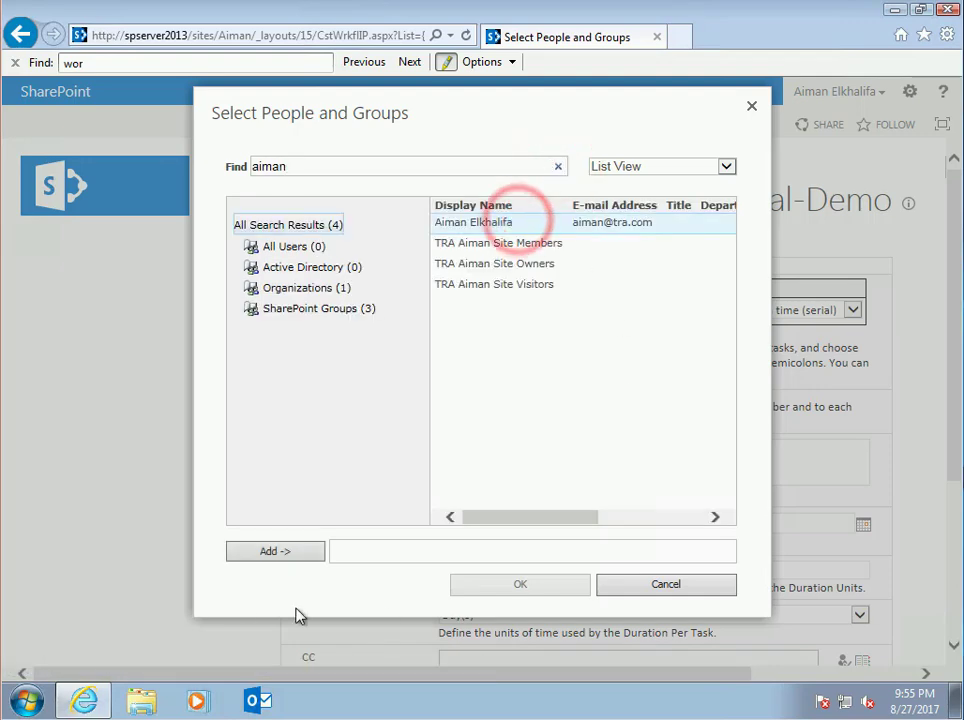
{"action": "left_click", "coordinate": [269, 552]}
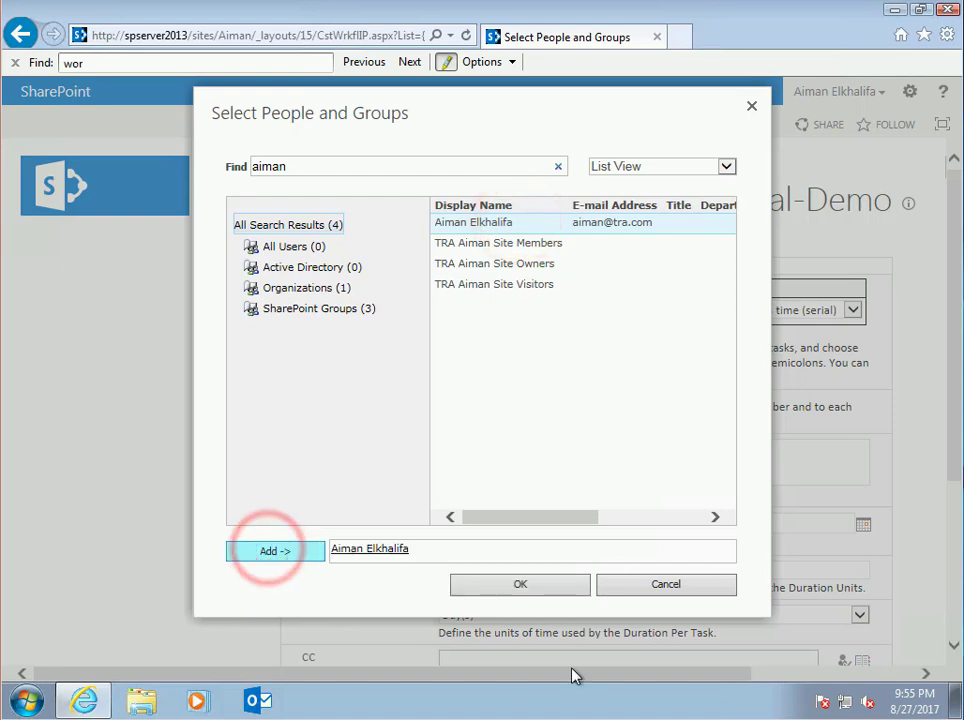
{"action": "left_click", "coordinate": [521, 586]}
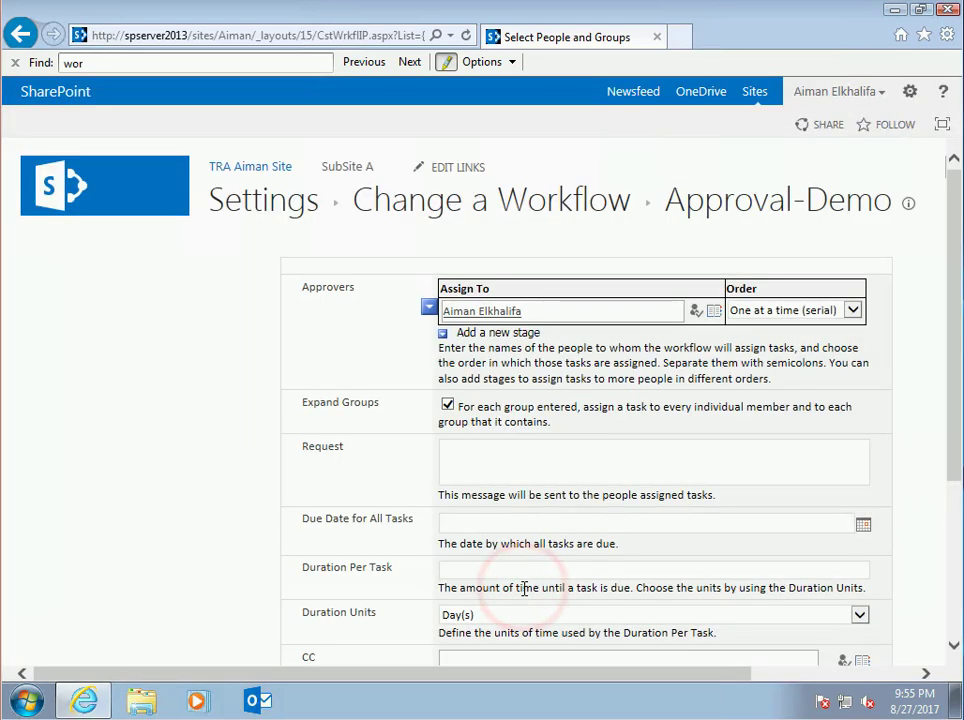
- Enter the request message "This Task was created by the Approval-Demo WF" for the people assigned tasks
{"action": "left_click", "coordinate": [492, 450]}
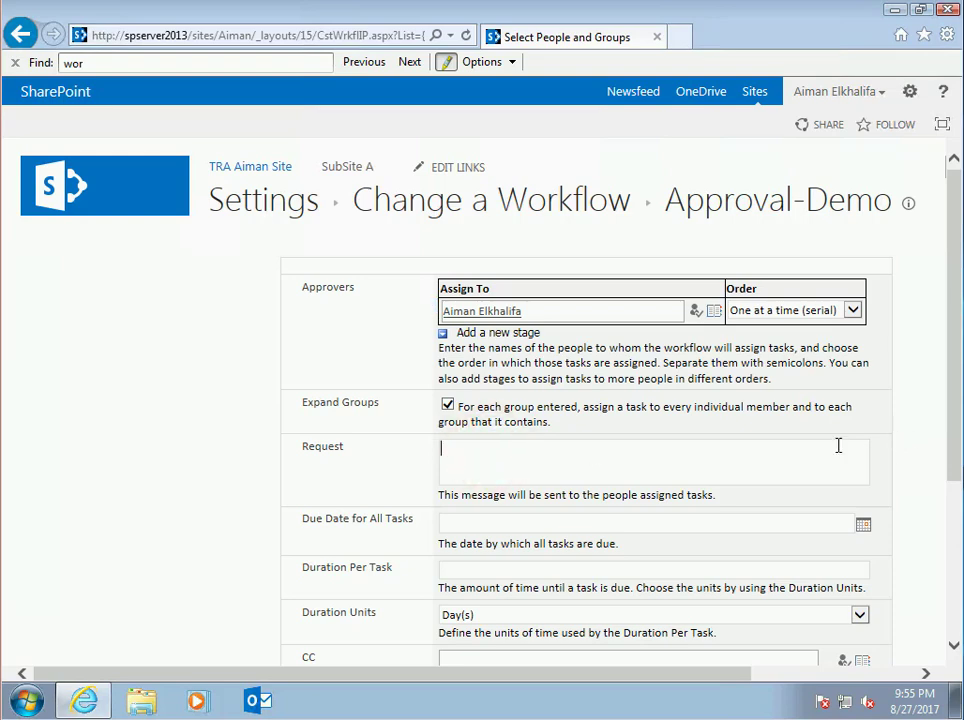
{"action": "type", "text": "This Task is created"}
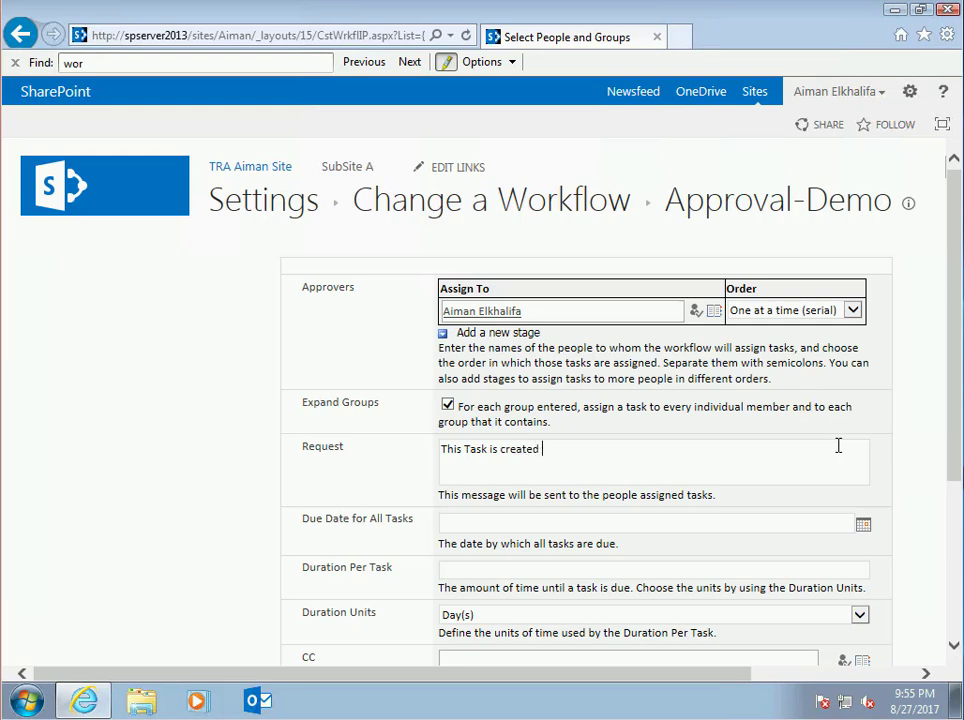
{"action": "key", "text": "BackSpace"}
{"action": "key", "text": "BackSpace"}
{"action": "key", "text": "BackSpace"}
{"action": "key", "text": "BackSpace"}
{"action": "key", "text": "BackSpace"}
{"action": "type", "text": "ted by the Appr"}
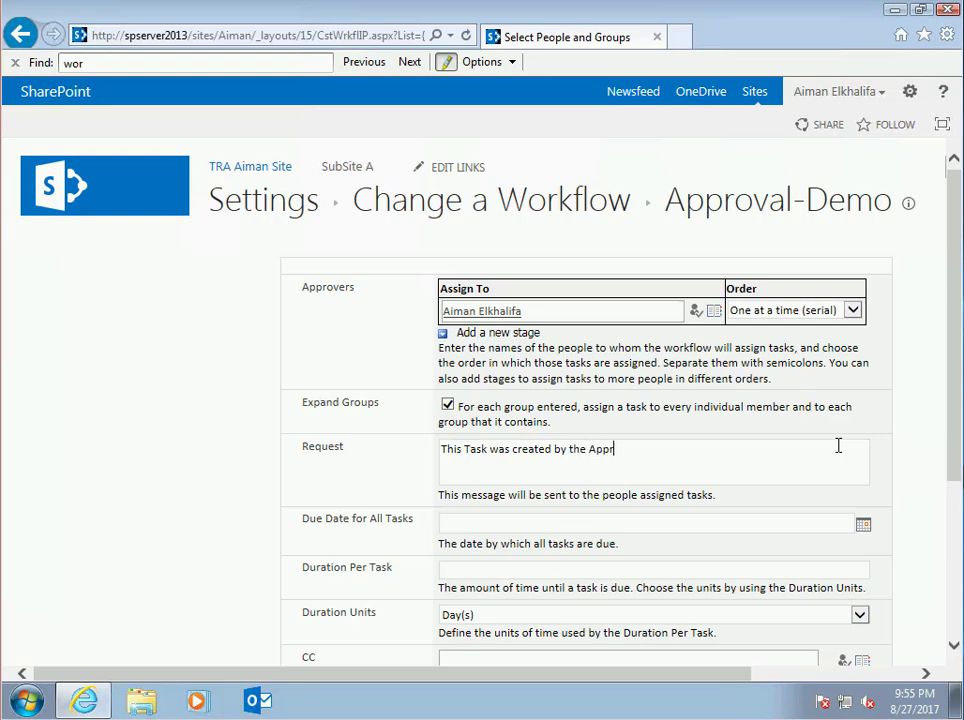
{"action": "type", "text": "oval-Demo WF"}
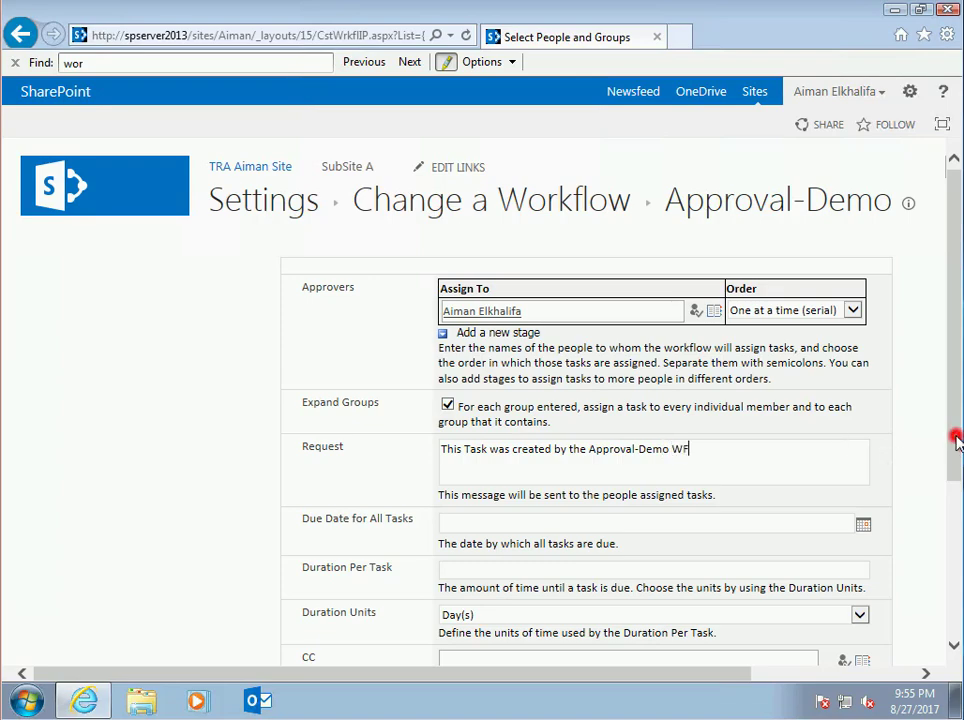
- Enable content approval so the approval status updates after the workflow completes, and save the workflow
{"action": "left_click_drag", "start_coordinate": [955, 439], "coordinate": [955, 640]}
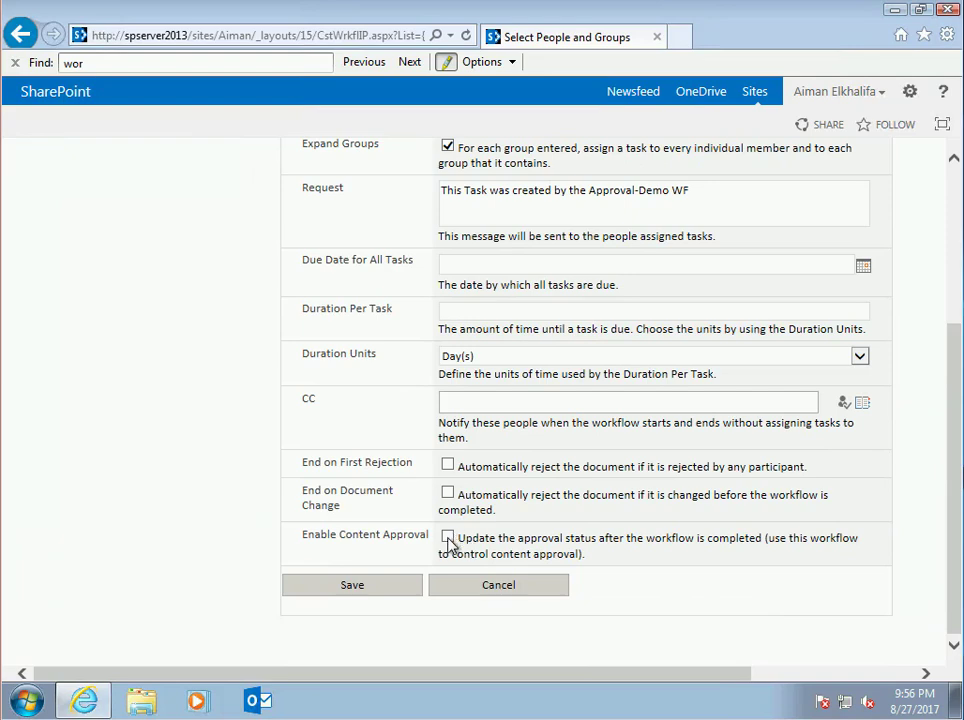
{"action": "left_click", "coordinate": [448, 538]}
{"action": "left_click", "coordinate": [352, 587]}
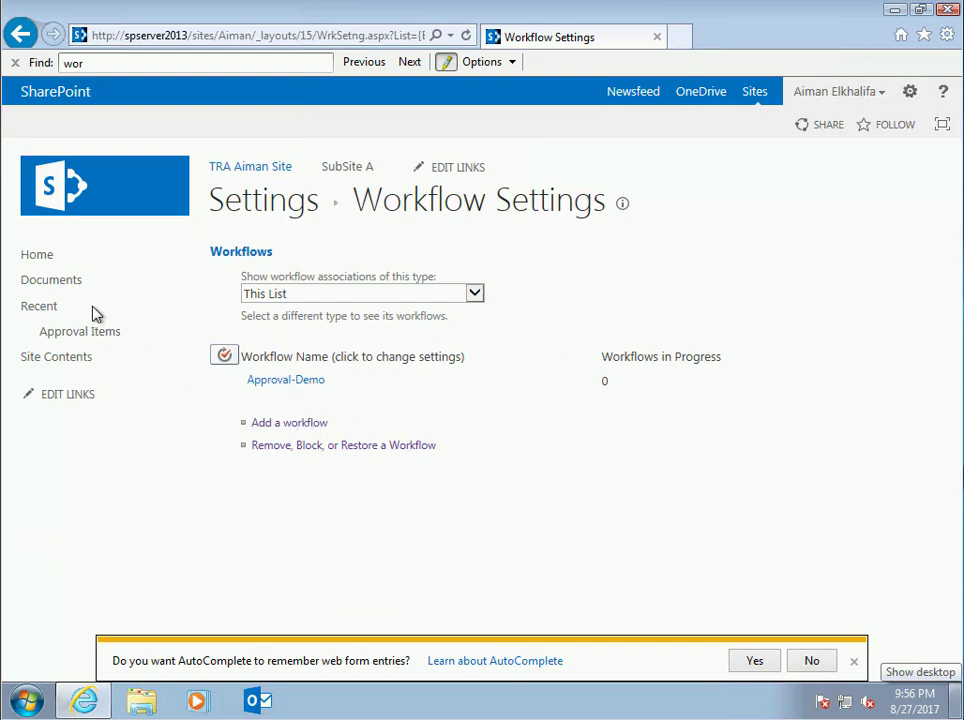
- Create and save a new item titled "Blue Widget" in the Approval Items list
{"action": "left_click", "coordinate": [96, 340]}
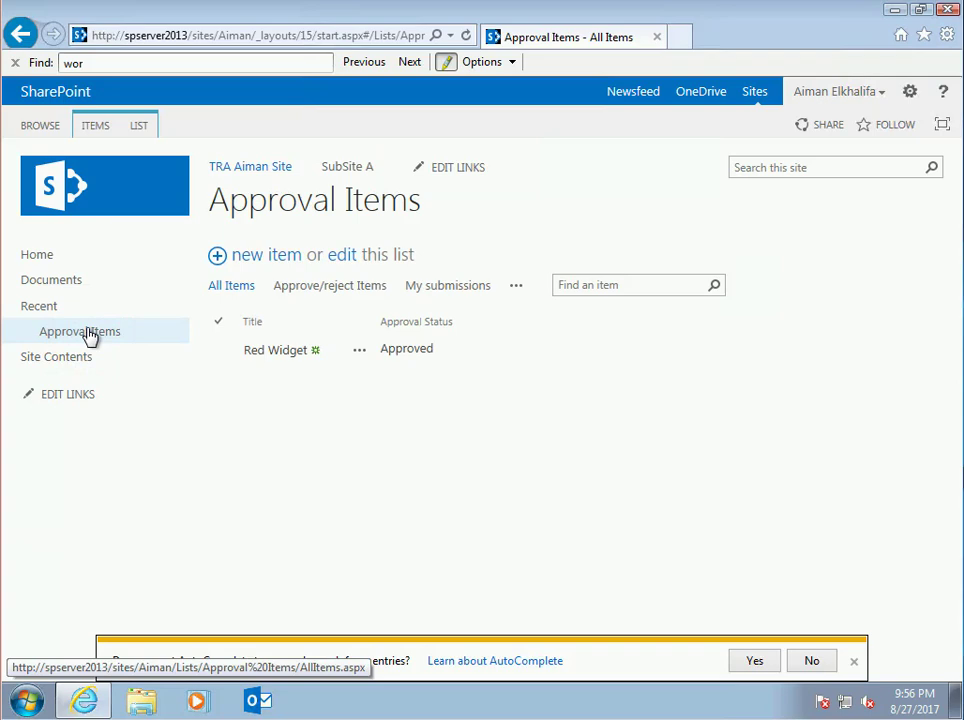
{"action": "left_click", "coordinate": [250, 258]}
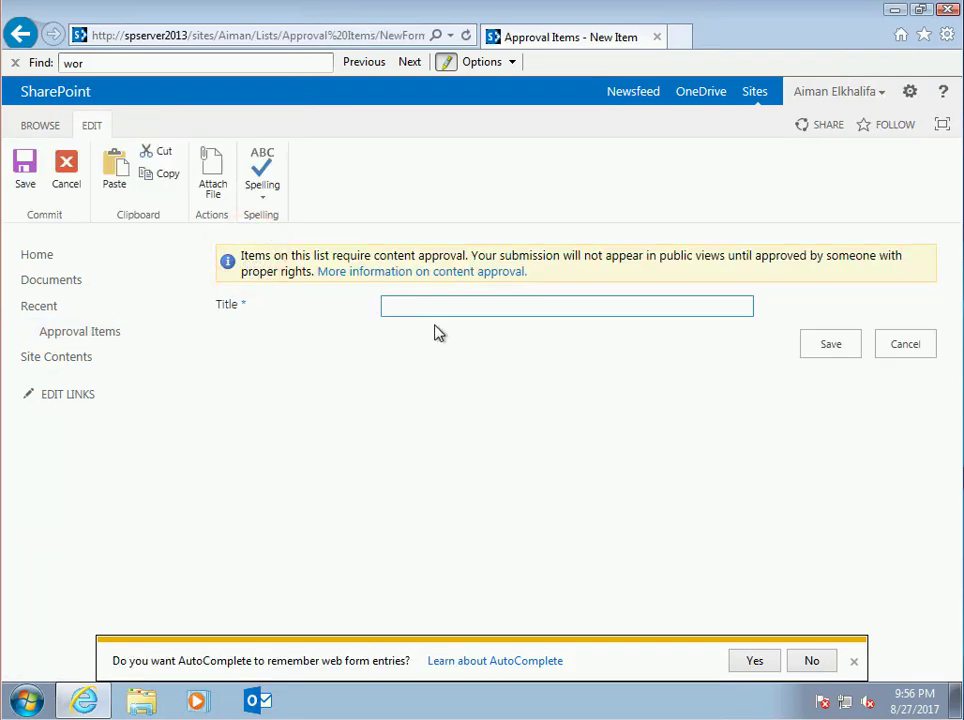
{"action": "left_click", "coordinate": [441, 299]}
{"action": "type", "text": "Blue"}
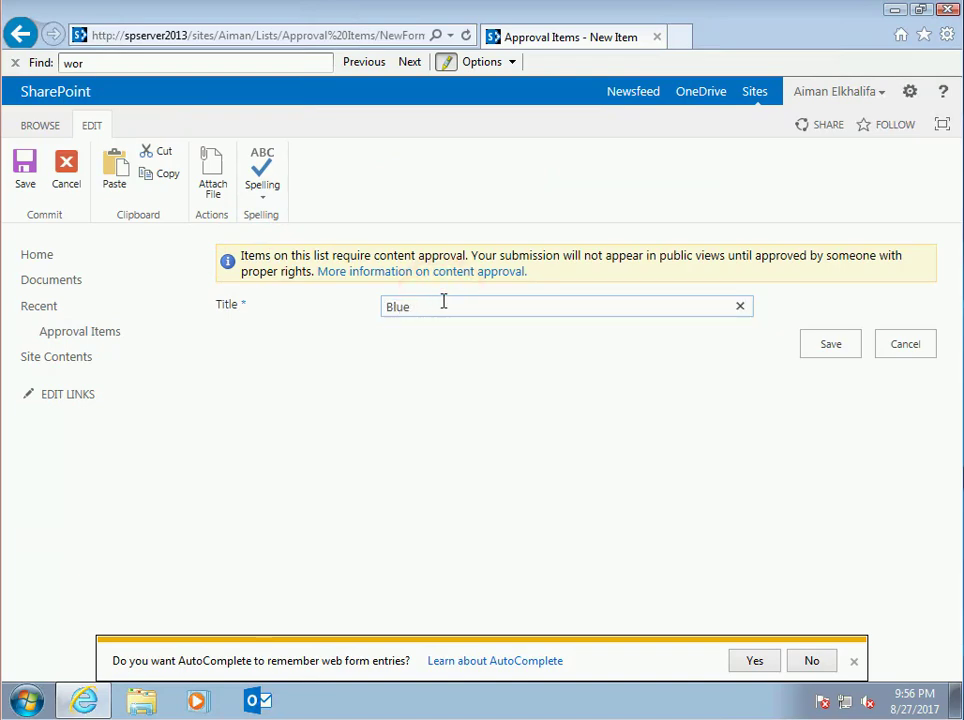
{"action": "type", "text": " Widget"}
{"action": "left_click", "coordinate": [831, 345]}
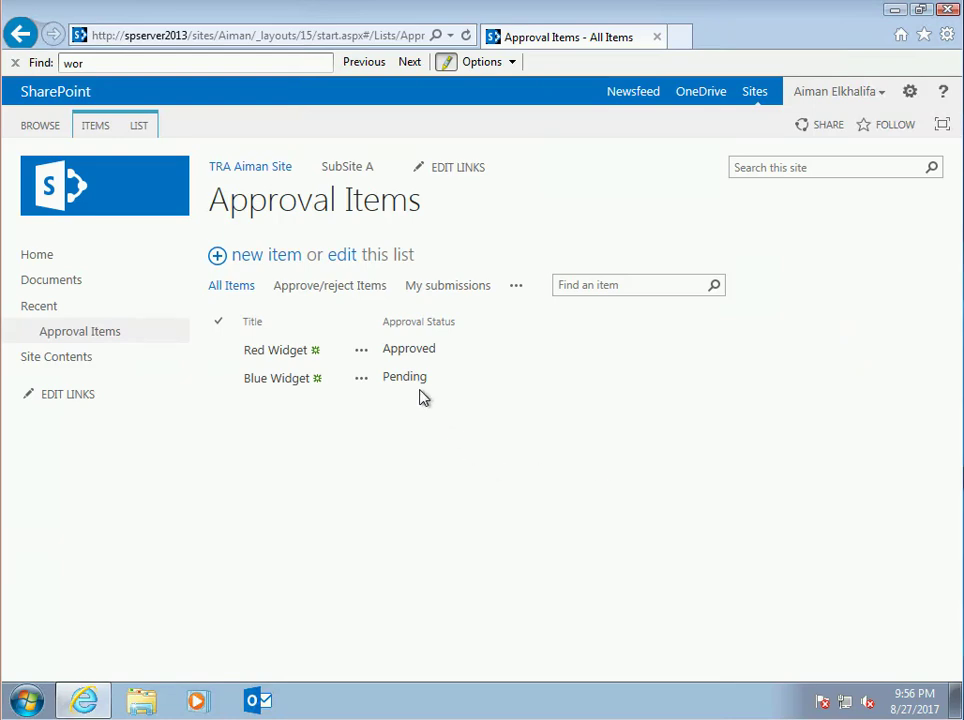
- Start the Approval-Demo workflow on the Blue Widget item, keeping its preset approver and request message
{"action": "left_click", "coordinate": [419, 377]}
{"action": "left_click", "coordinate": [416, 377]}
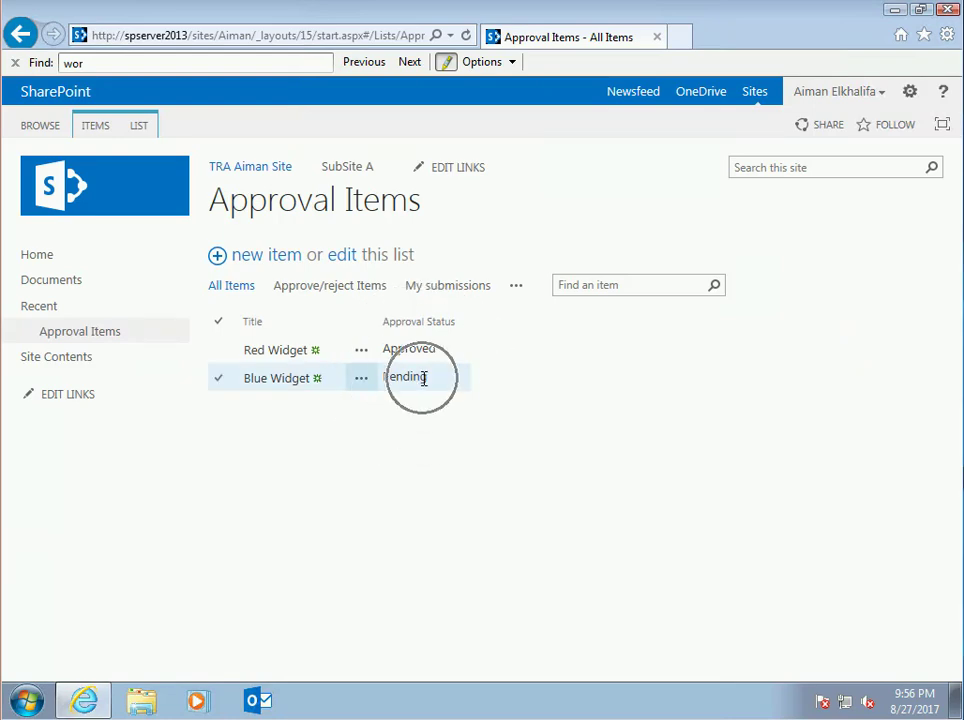
{"action": "left_click", "coordinate": [362, 388]}
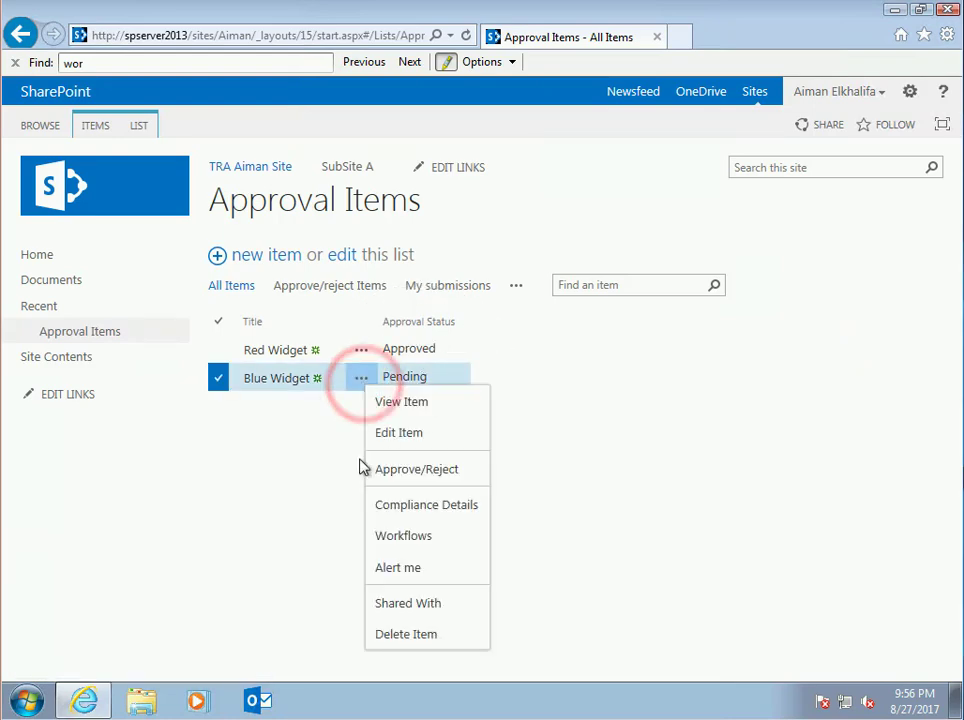
{"action": "left_click", "coordinate": [440, 537]}
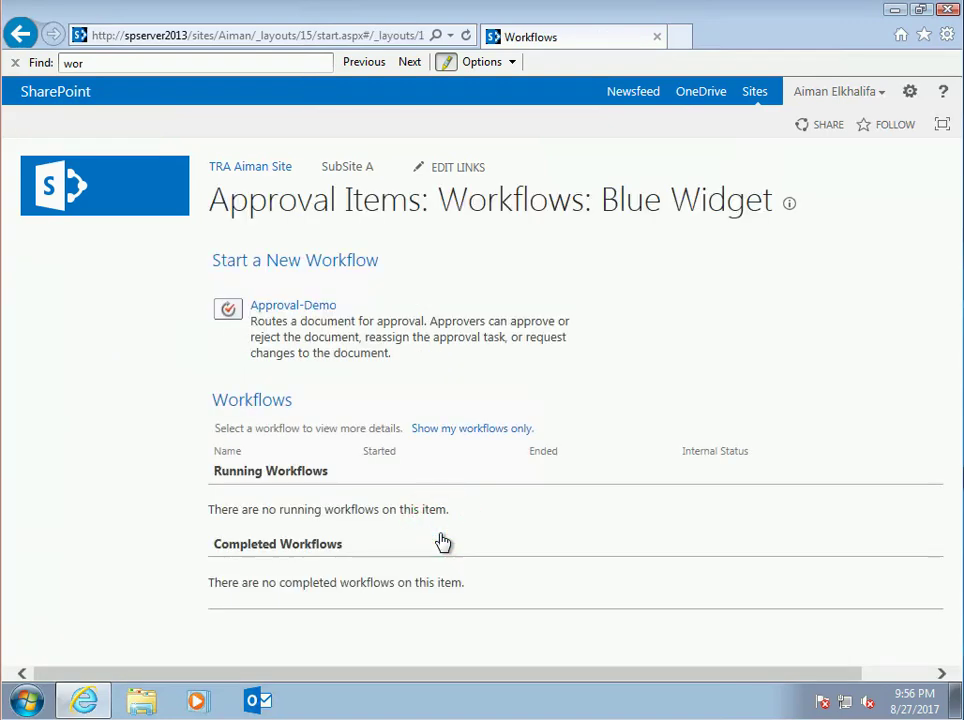
{"action": "left_click", "coordinate": [328, 308]}
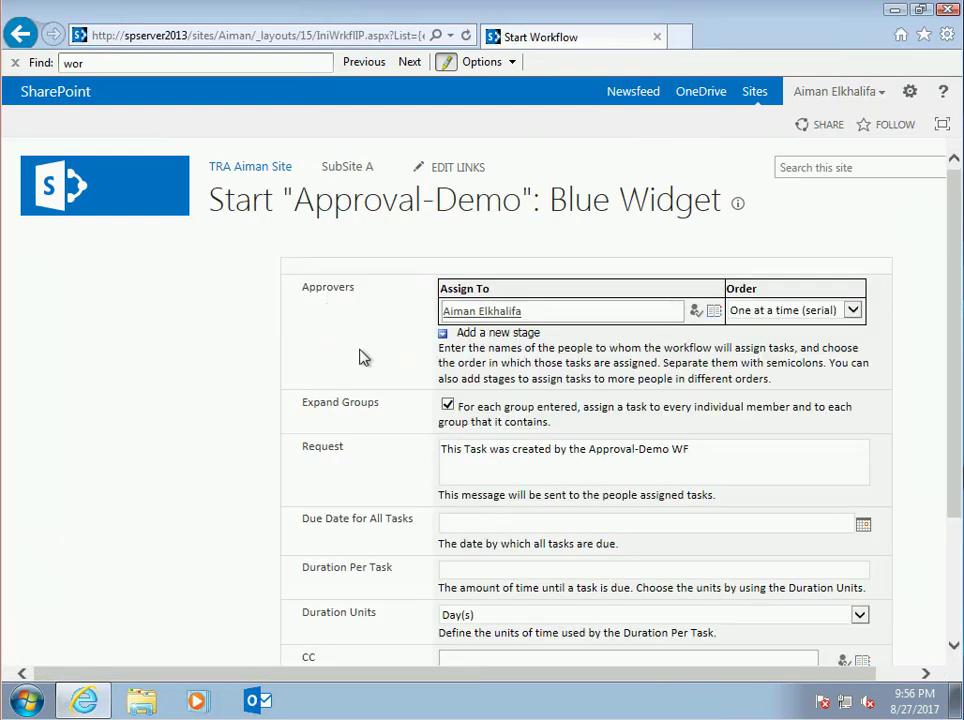
{"action": "left_click", "coordinate": [954, 374]}
{"action": "left_click_drag", "start_coordinate": [954, 374], "coordinate": [947, 548]}
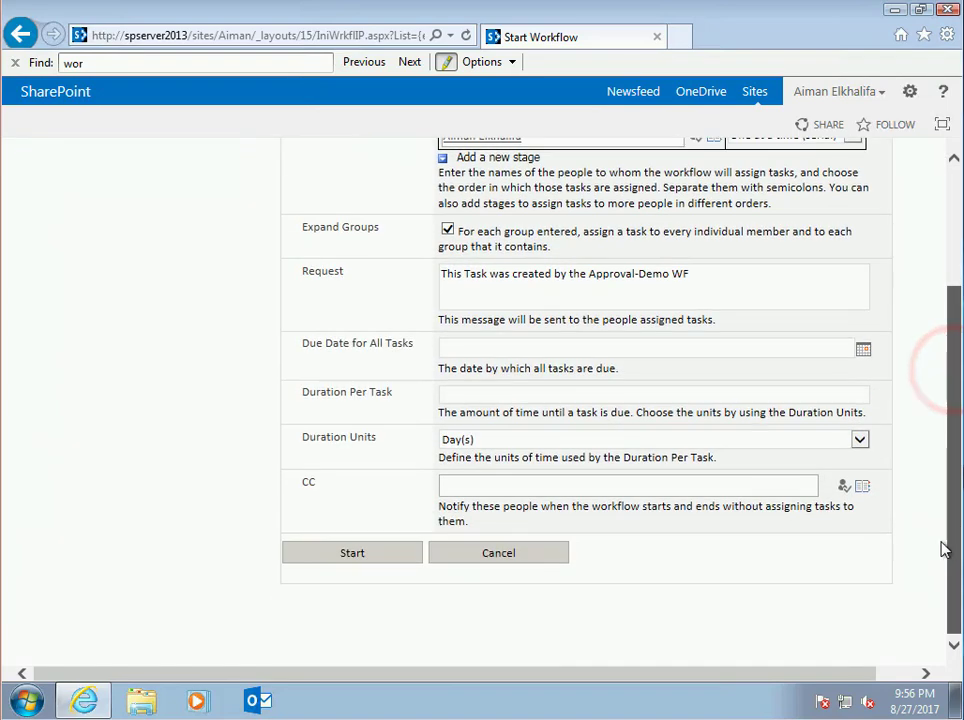
{"action": "left_click", "coordinate": [352, 555]}
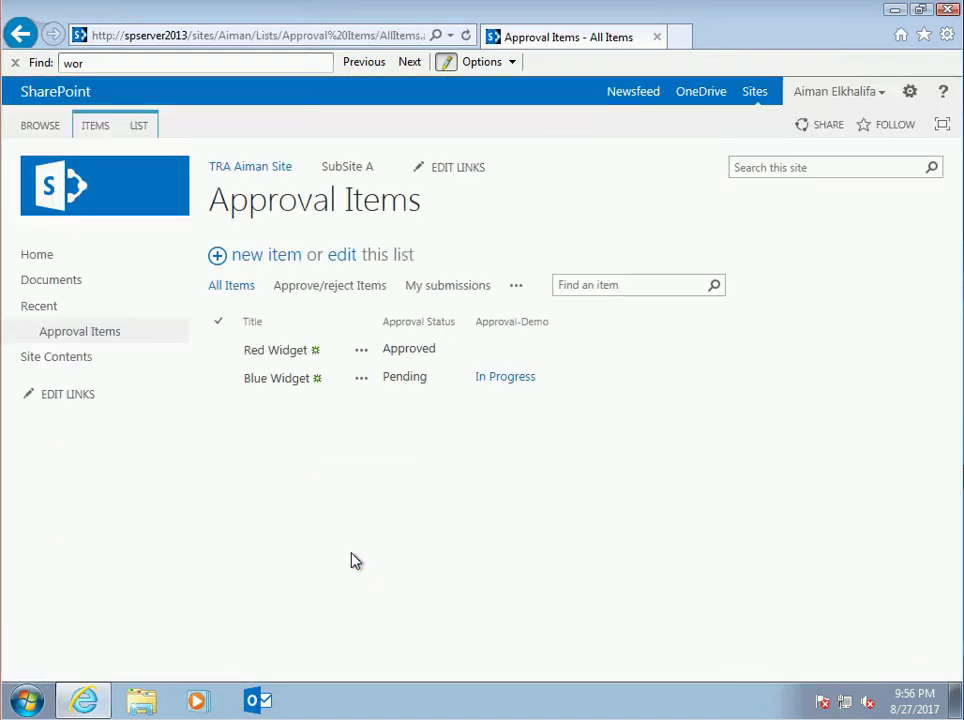
- Open the "Please approve Blue Widget" task in the site's Tasks list and approve it
{"action": "left_click", "coordinate": [545, 378]}
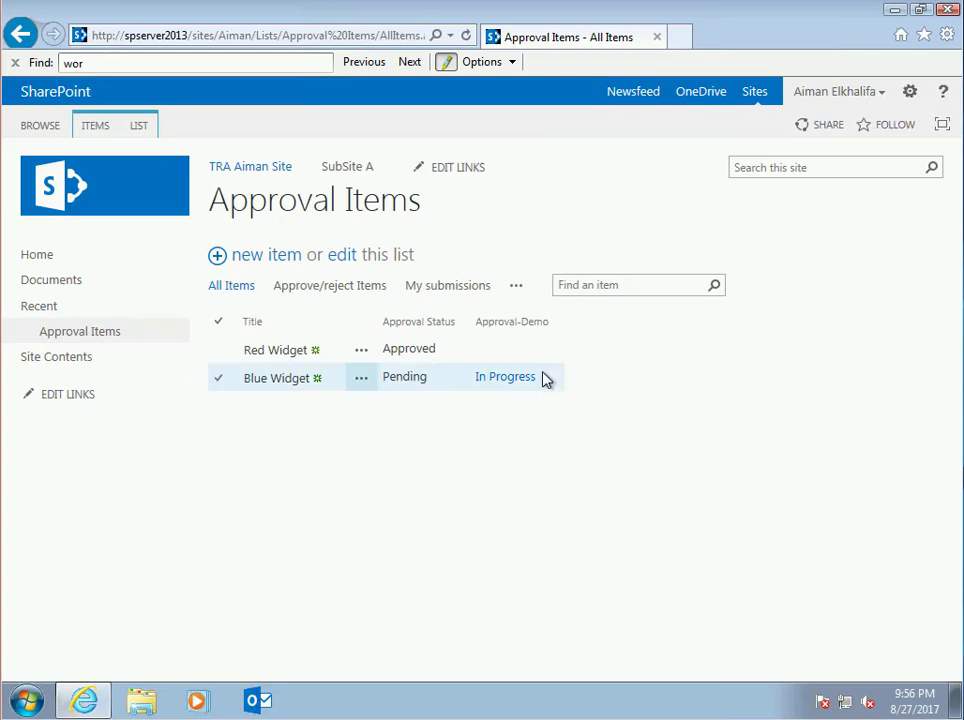
{"action": "left_click", "coordinate": [86, 363]}
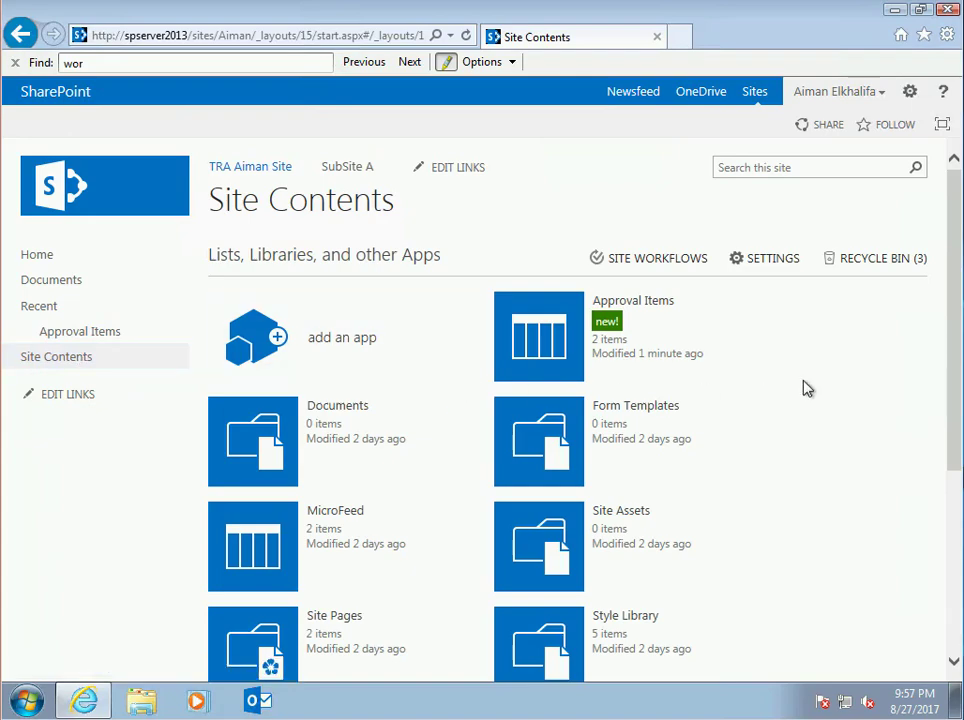
{"action": "left_click_drag", "start_coordinate": [943, 330], "coordinate": [955, 480]}
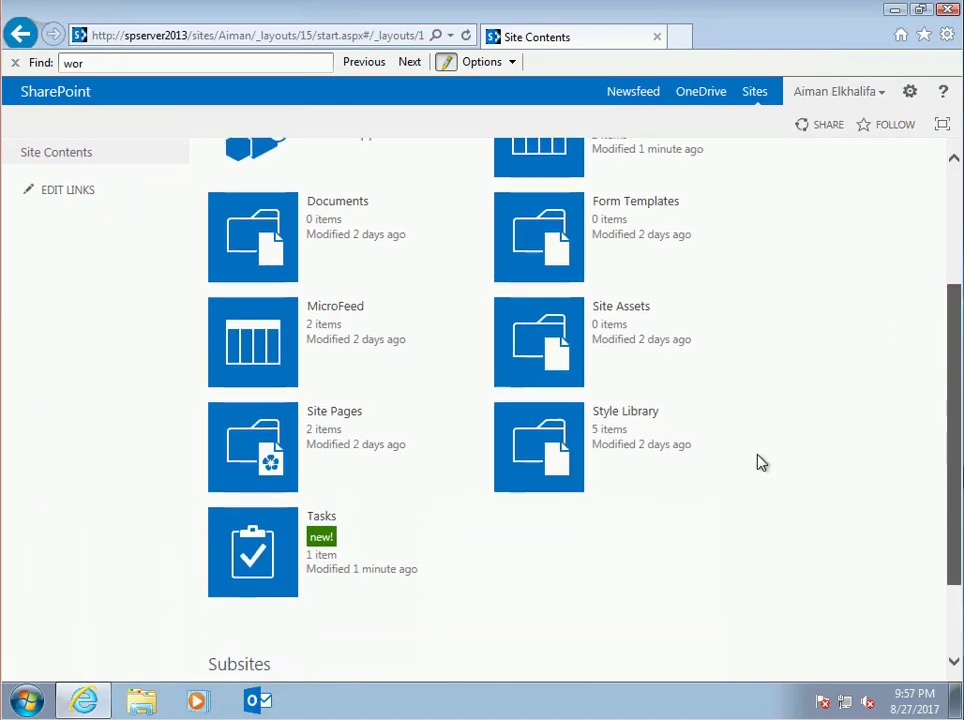
{"action": "left_click", "coordinate": [252, 548]}
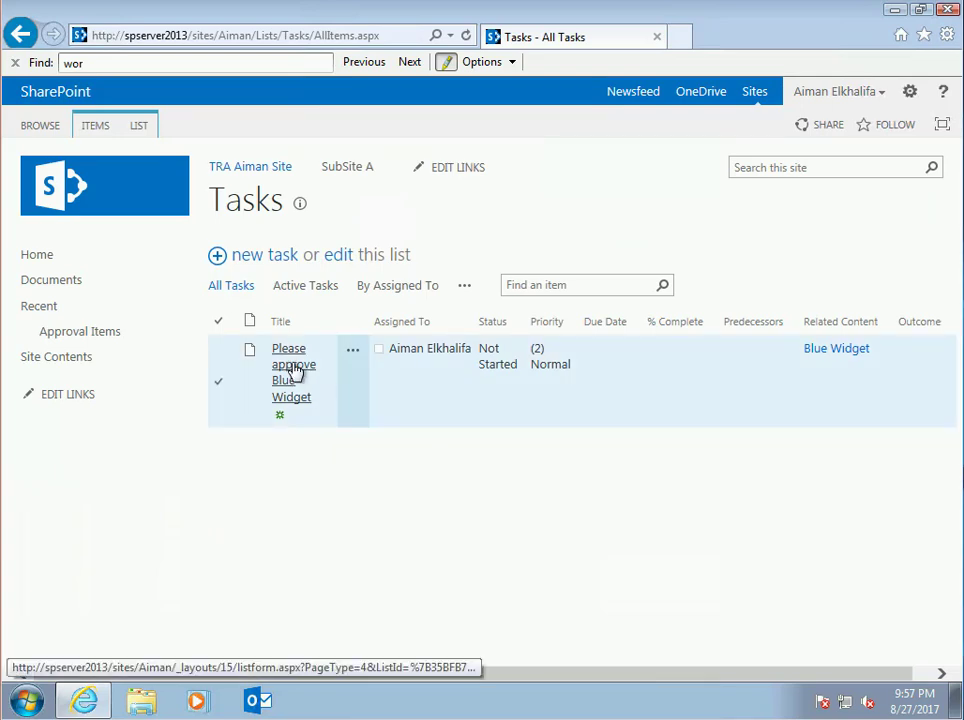
{"action": "left_click", "coordinate": [293, 368]}
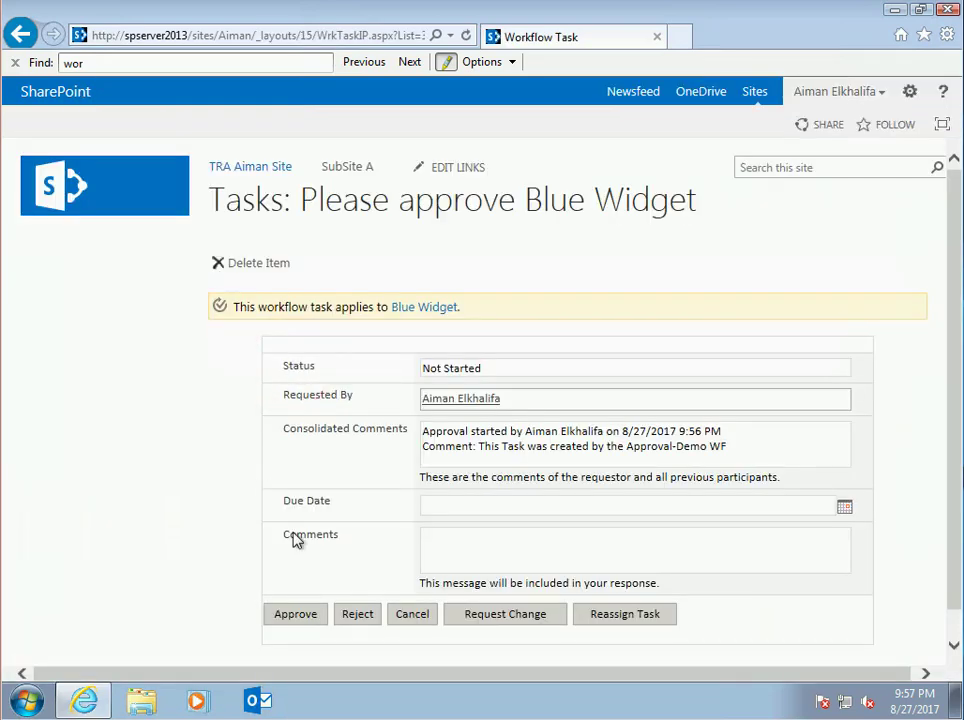
{"action": "left_click", "coordinate": [445, 542]}
{"action": "left_click", "coordinate": [295, 615]}
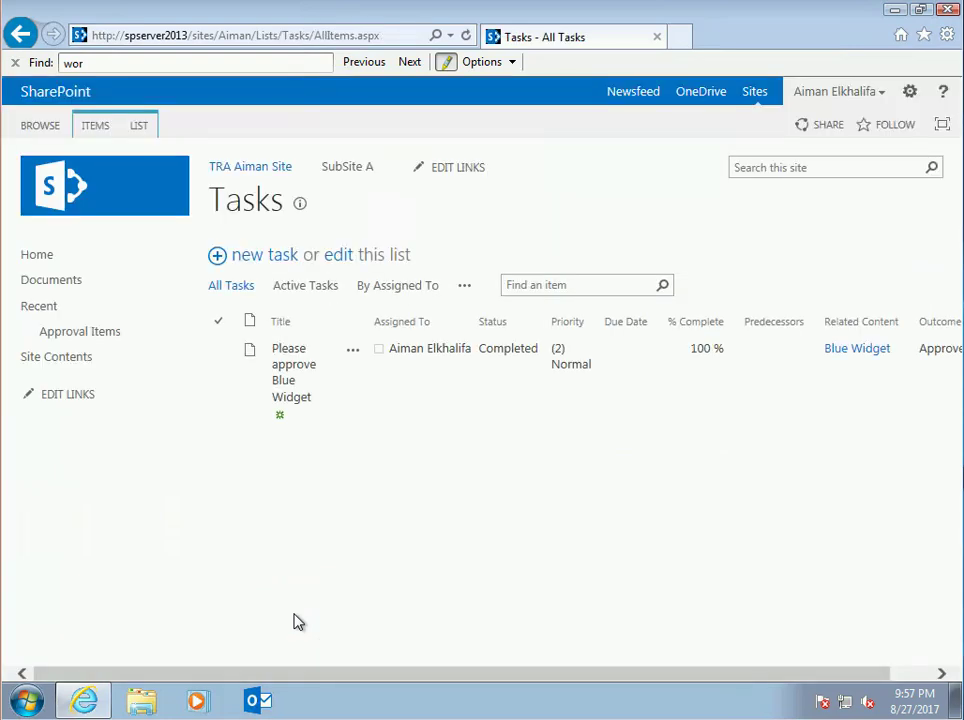
- Check the outcome of the Blue Widget approval task in the Tasks list
{"action": "left_click_drag", "start_coordinate": [605, 671], "coordinate": [656, 668]}
{"action": "left_click", "coordinate": [897, 354]}
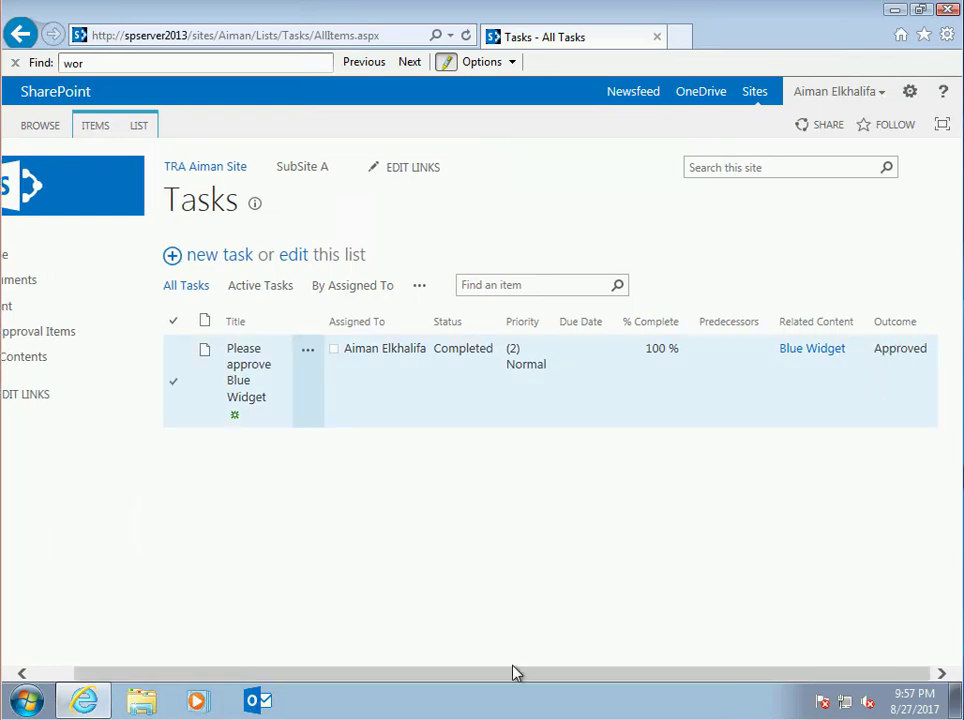
{"action": "left_click_drag", "start_coordinate": [486, 675], "coordinate": [388, 679]}
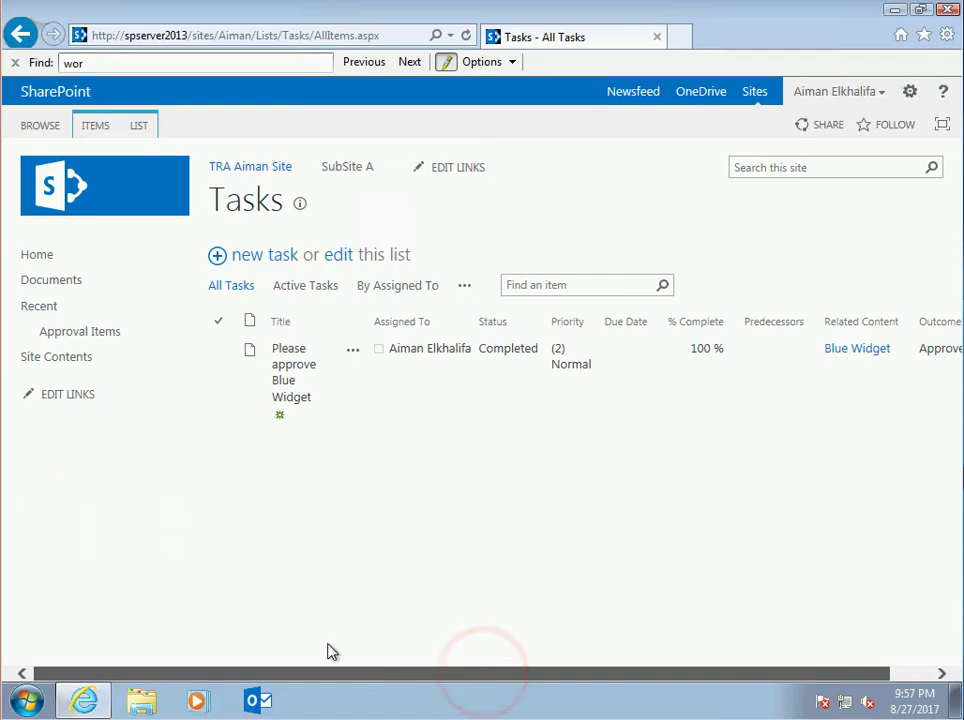
- Return to the Approval Items list and review the Approval-Demo workflow's status, tasks and history for Blue Widget
{"action": "left_click", "coordinate": [95, 337]}
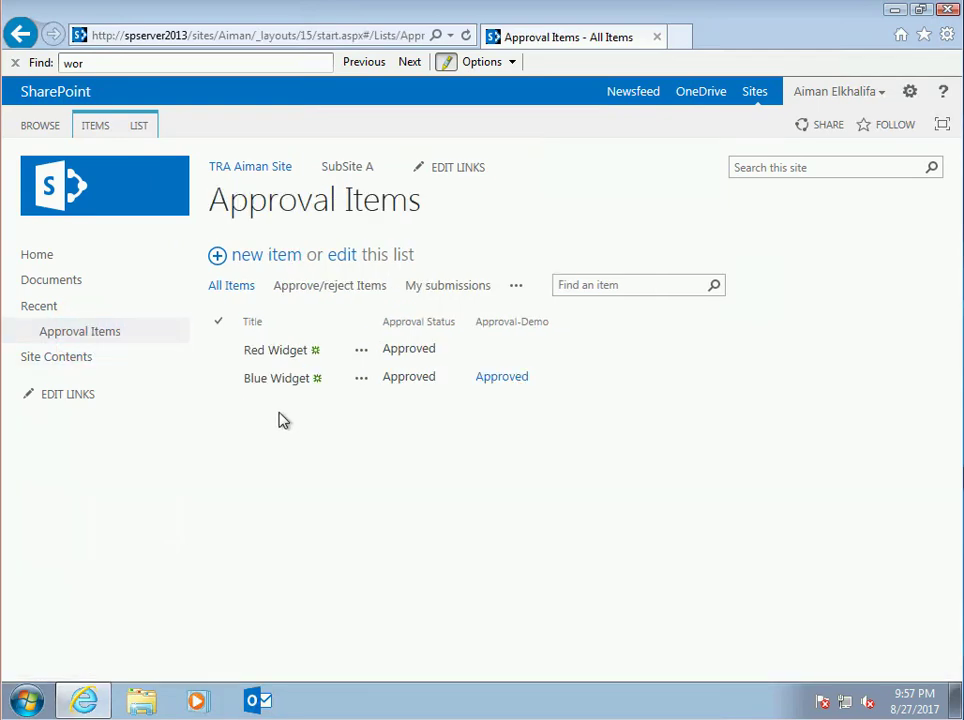
{"action": "left_click", "coordinate": [508, 378]}
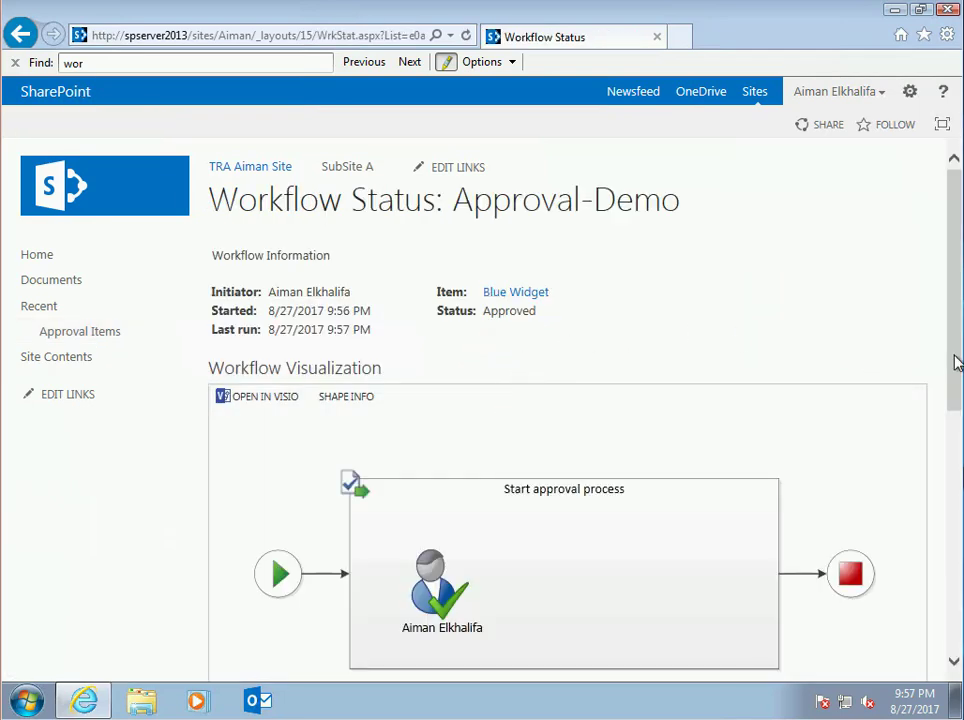
{"action": "left_click_drag", "start_coordinate": [950, 357], "coordinate": [953, 617]}
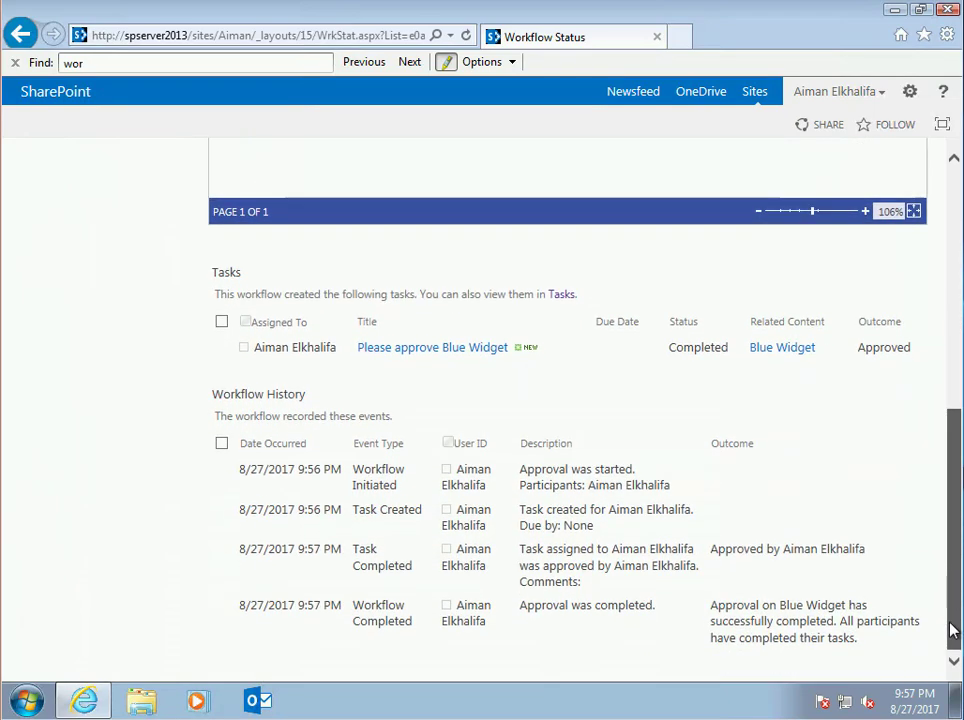